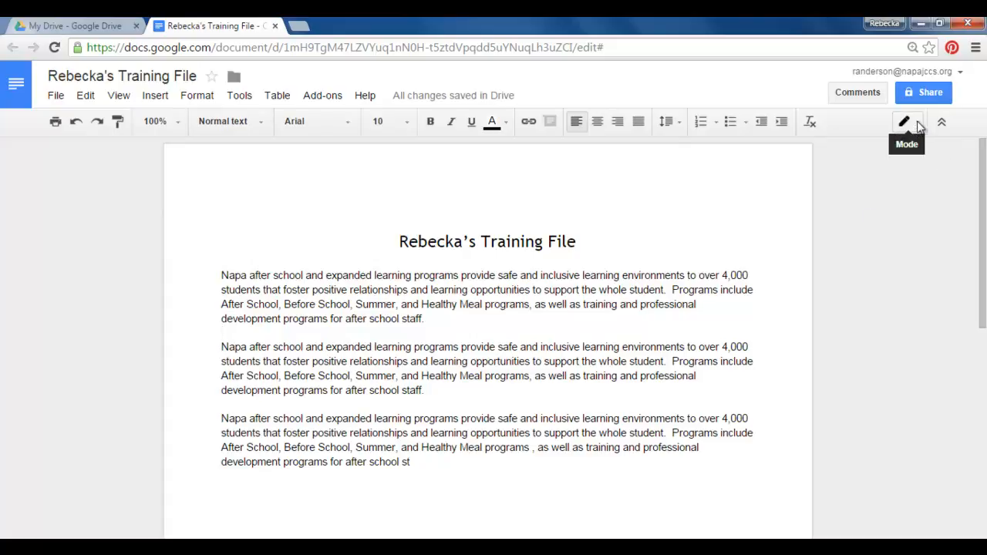
Switch the document from direct editing to Viewing mode
{"action": "left_click", "coordinate": [918, 123]}
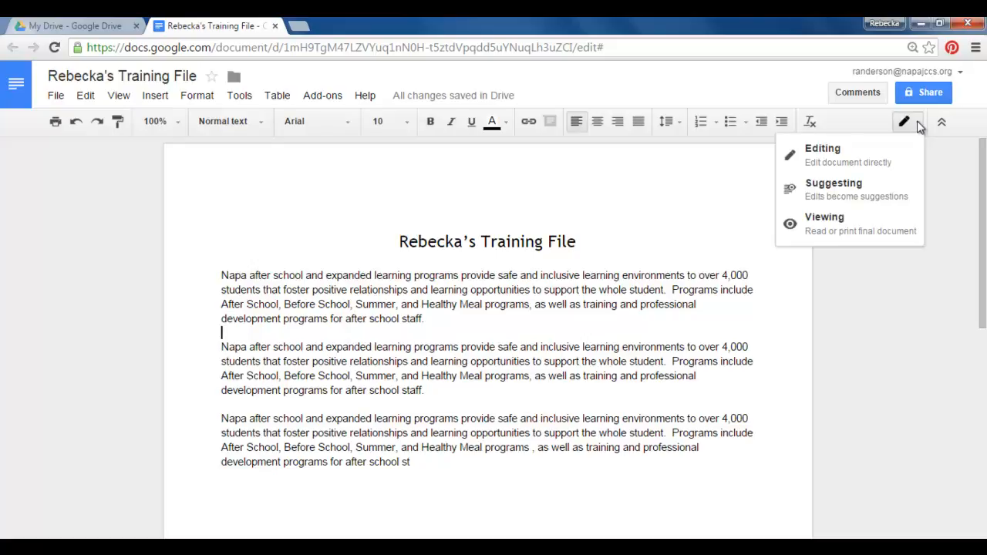
{"action": "left_click", "coordinate": [883, 163]}
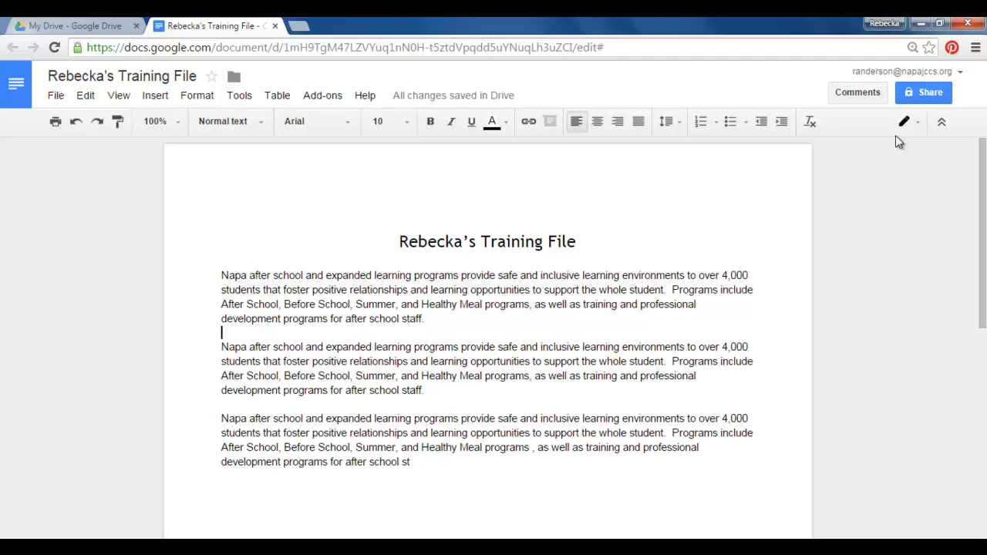
{"action": "left_click", "coordinate": [918, 123]}
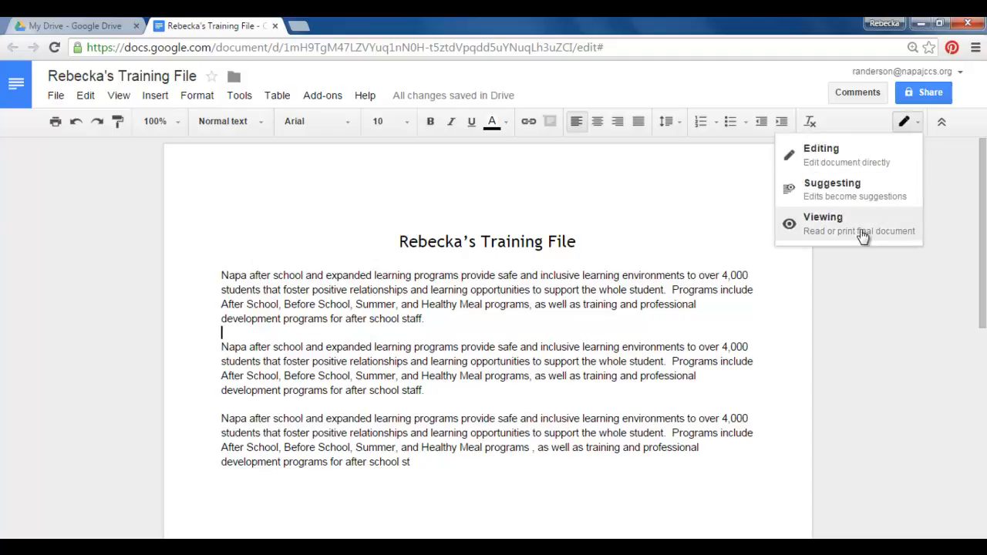
{"action": "left_click", "coordinate": [816, 222]}
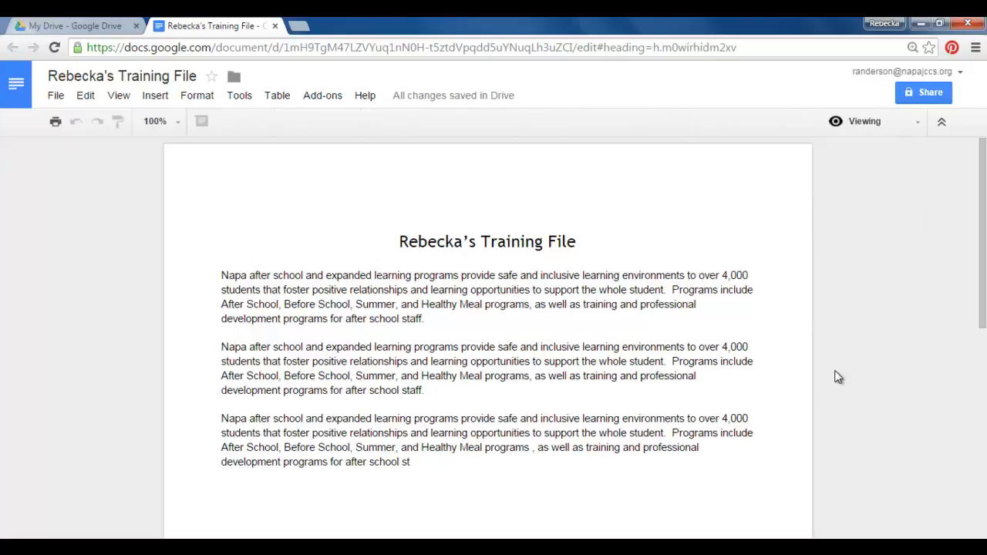
Look through the document in Viewing mode and try selecting text in the second paragraph
{"action": "scroll", "coordinate": [839, 378], "scroll_direction": "down", "scroll_amount": 5}
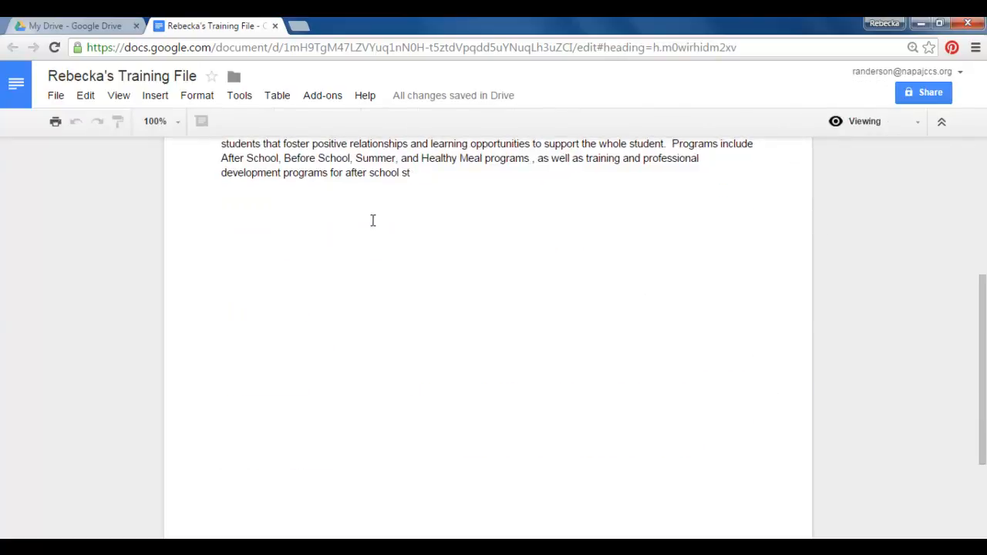
{"action": "scroll", "coordinate": [584, 289], "scroll_direction": "up", "scroll_amount": 5}
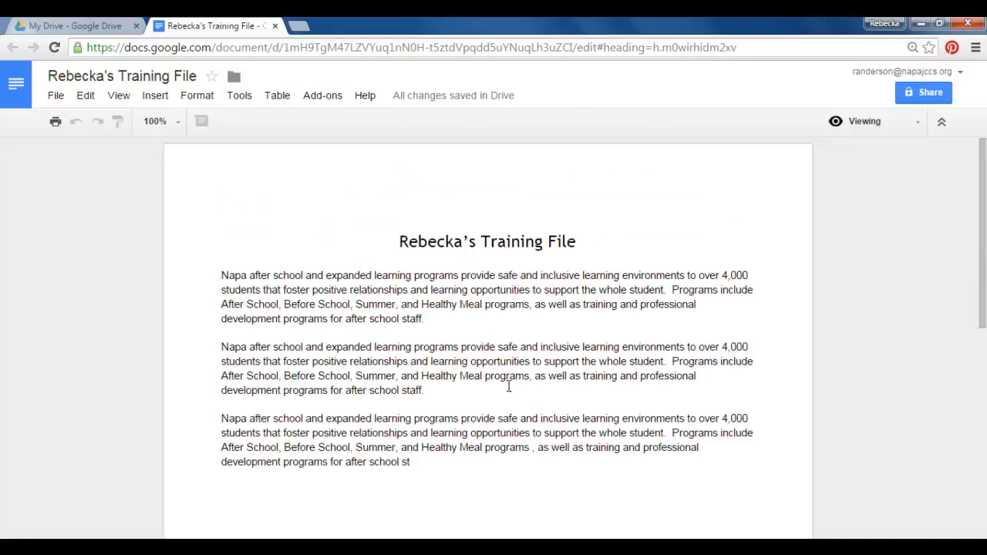
{"action": "left_click_drag", "start_coordinate": [400, 348], "coordinate": [448, 347]}
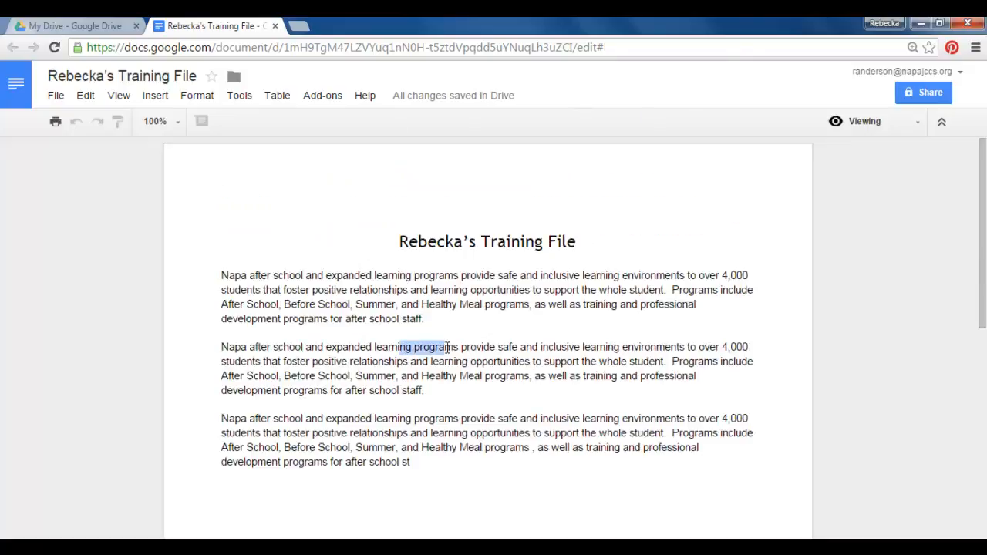
{"action": "left_click", "coordinate": [452, 401]}
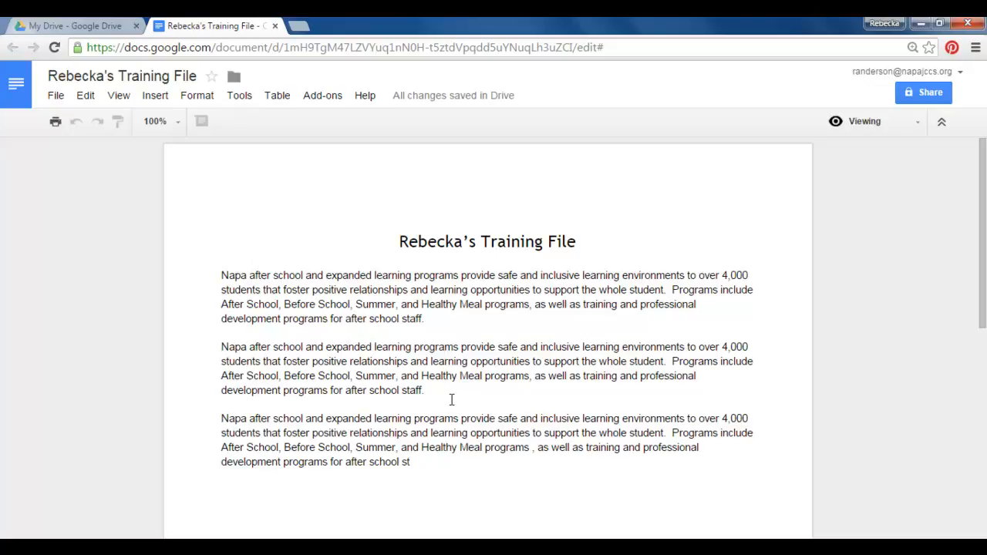
{"action": "left_click_drag", "start_coordinate": [432, 378], "coordinate": [415, 391]}
{"action": "left_click", "coordinate": [454, 410]}
Return the document to Editing mode and place the text cursor at the end of the second paragraph
{"action": "left_click", "coordinate": [917, 124]}
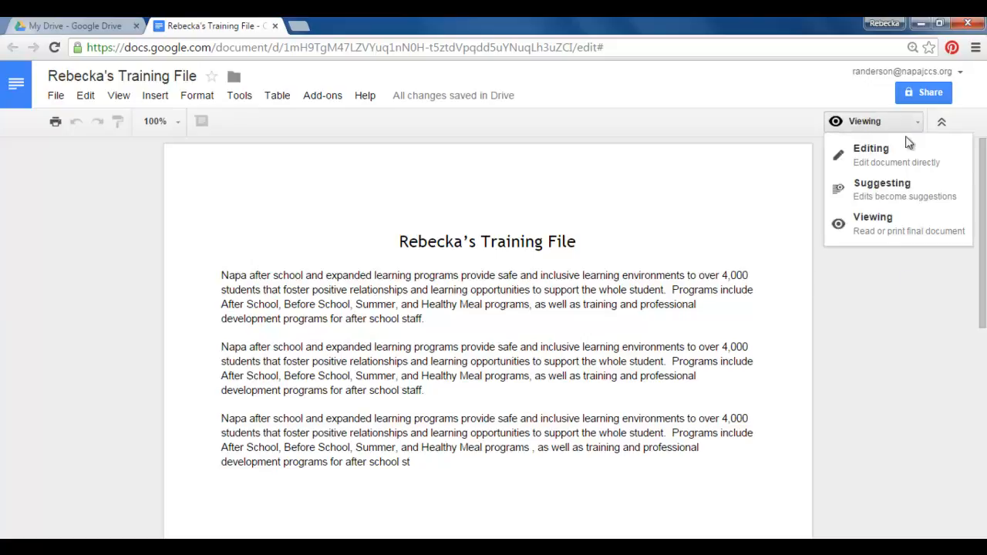
{"action": "left_click", "coordinate": [898, 159]}
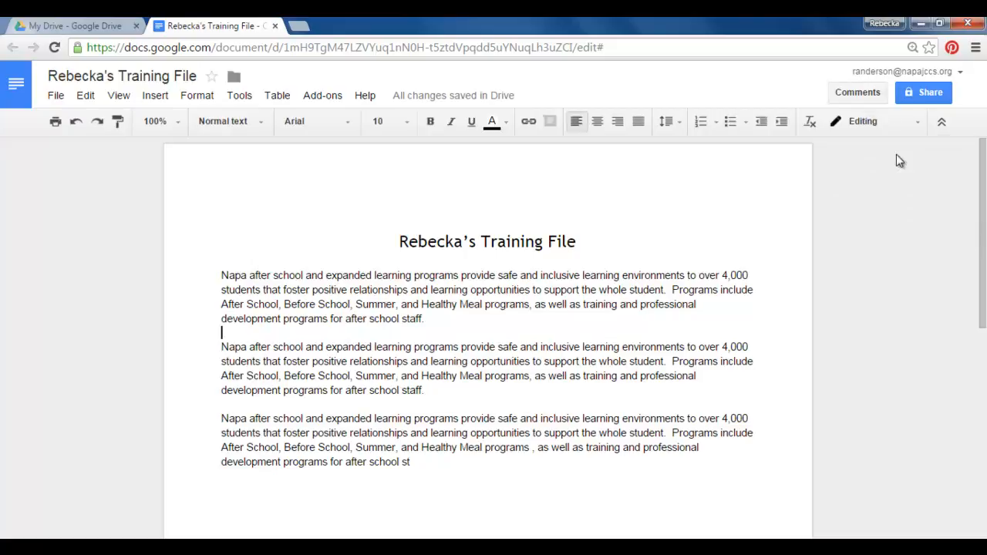
{"action": "double_click", "coordinate": [710, 405]}
{"action": "left_click", "coordinate": [716, 398]}
Switch the document to Suggesting mode and suggest deleting the entire first paragraph below the title
{"action": "left_click", "coordinate": [918, 123]}
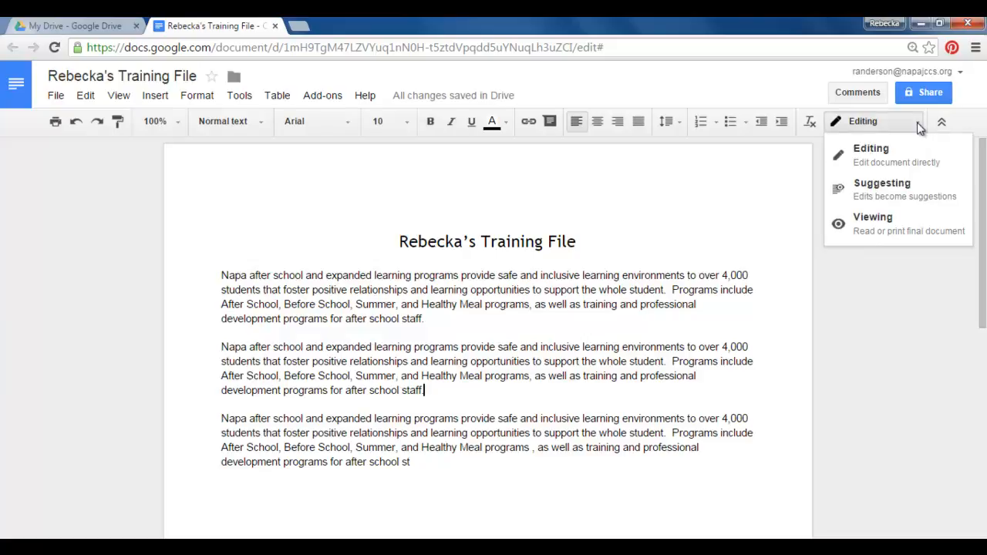
{"action": "left_click", "coordinate": [904, 193]}
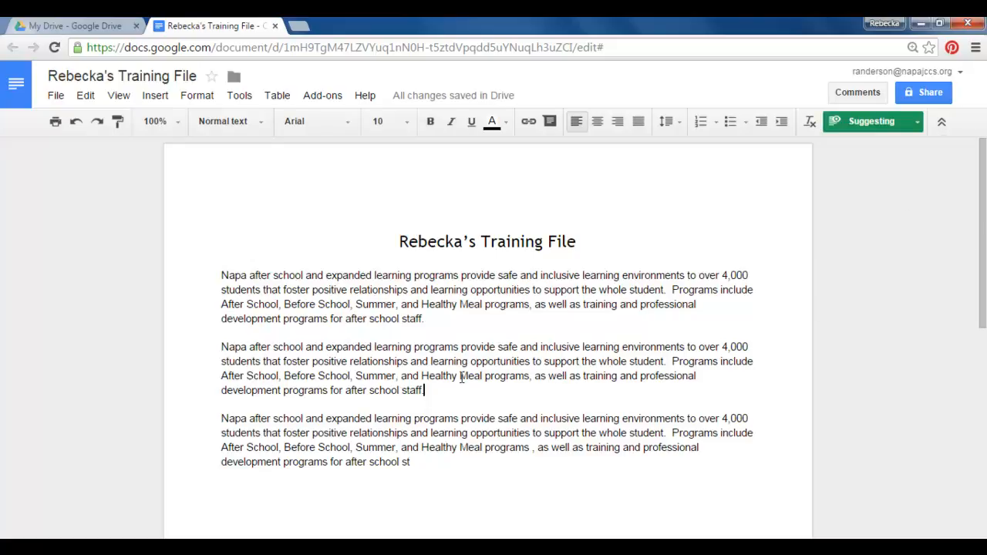
{"action": "left_click", "coordinate": [432, 316]}
{"action": "left_click_drag", "start_coordinate": [430, 323], "coordinate": [206, 281]}
{"action": "key", "text": "Delete"}
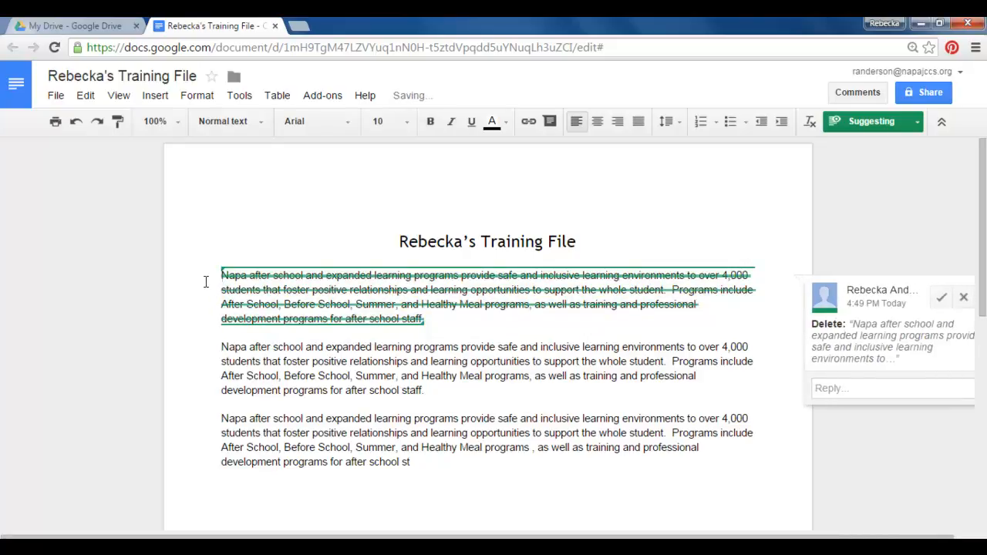
{"action": "left_click", "coordinate": [212, 347]}
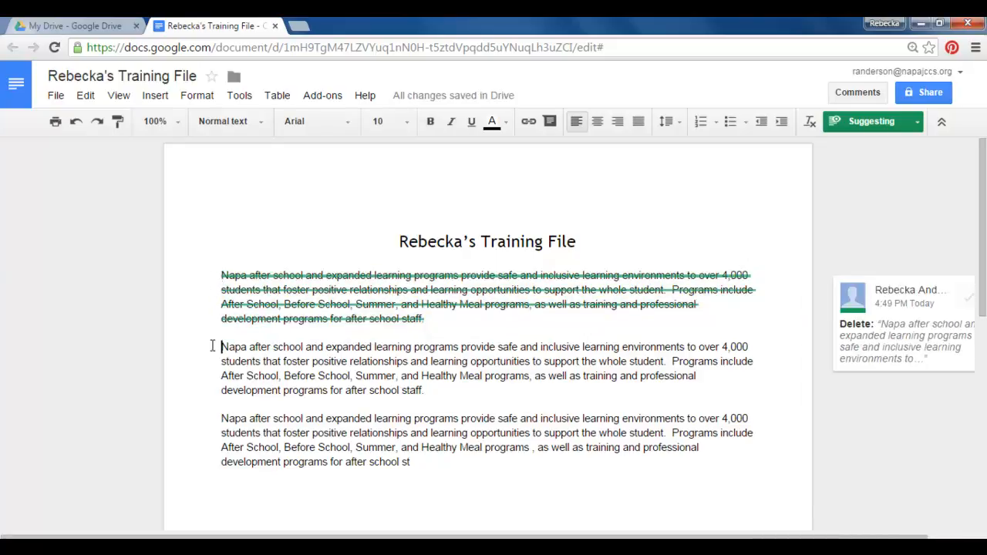
Suggest adding the sentence "Add more text." at the end of the second paragraph
{"action": "left_click", "coordinate": [874, 292]}
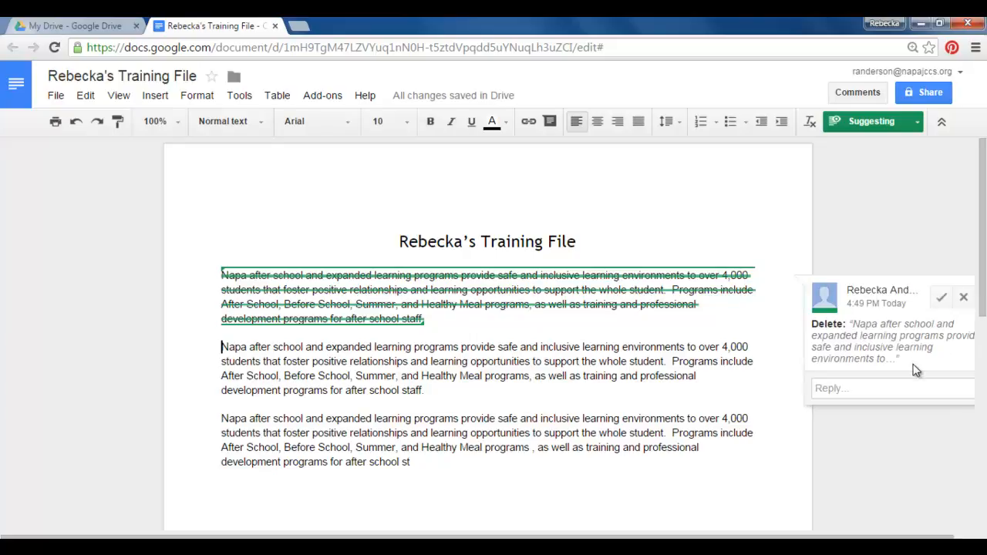
{"action": "left_click", "coordinate": [668, 364]}
{"action": "left_click", "coordinate": [439, 392]}
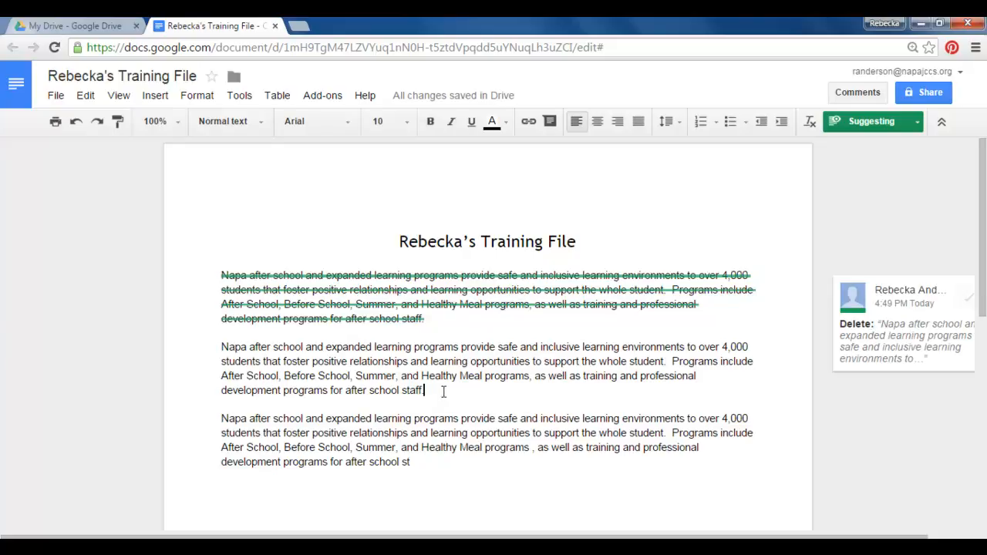
{"action": "type", "text": "Add"}
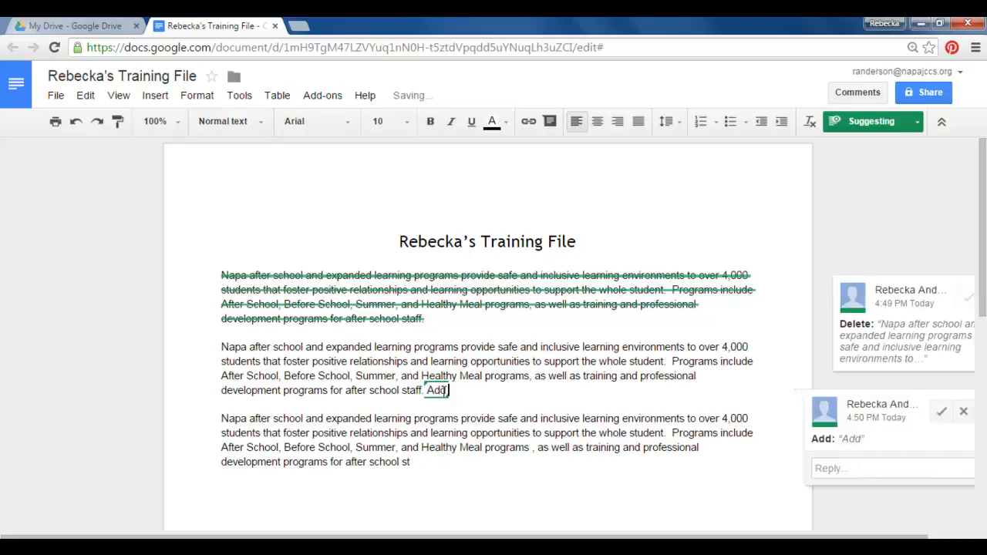
{"action": "type", "text": " more text."}
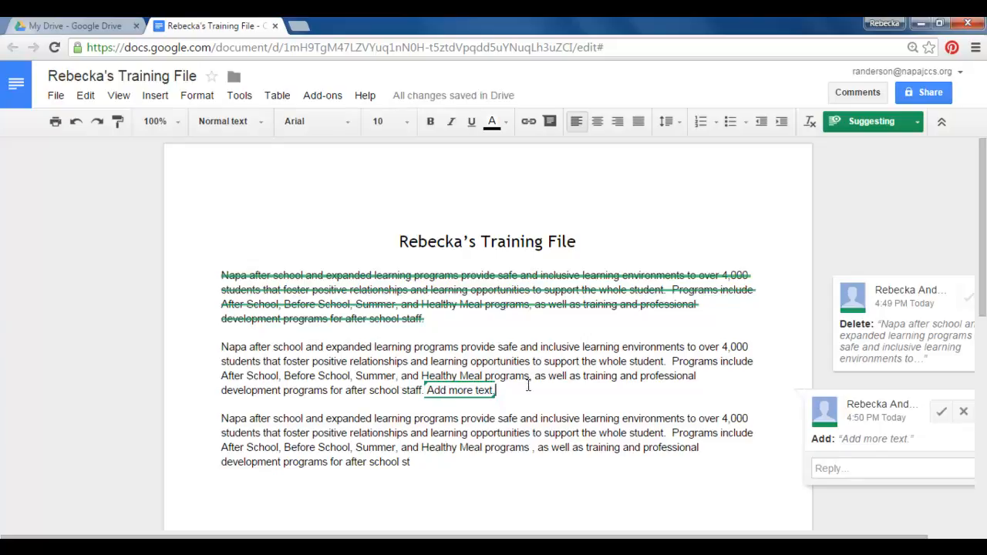
{"action": "left_click", "coordinate": [531, 458]}
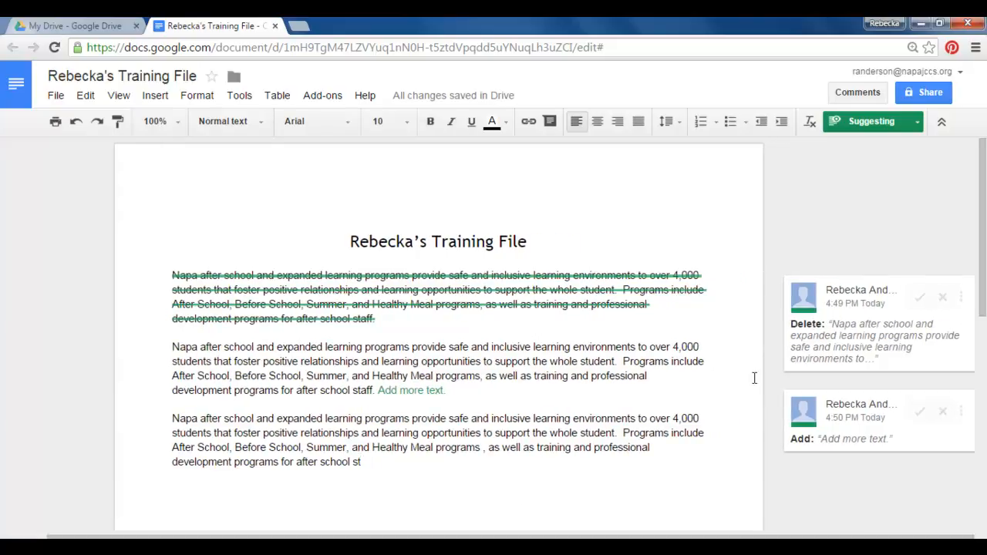
Reply "Not needed at all." to the suggestion that deletes the first paragraph
{"action": "left_click", "coordinate": [853, 341]}
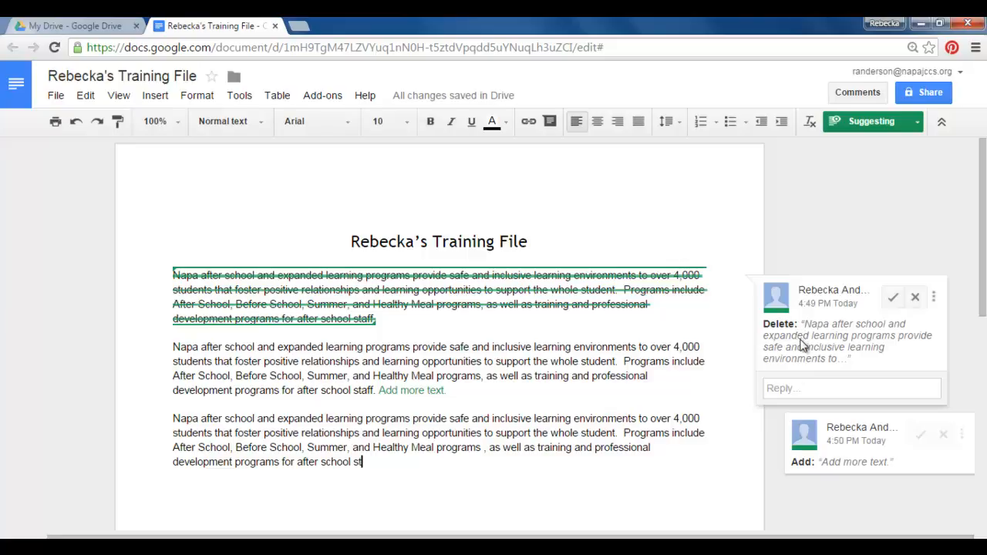
{"action": "left_click", "coordinate": [793, 391]}
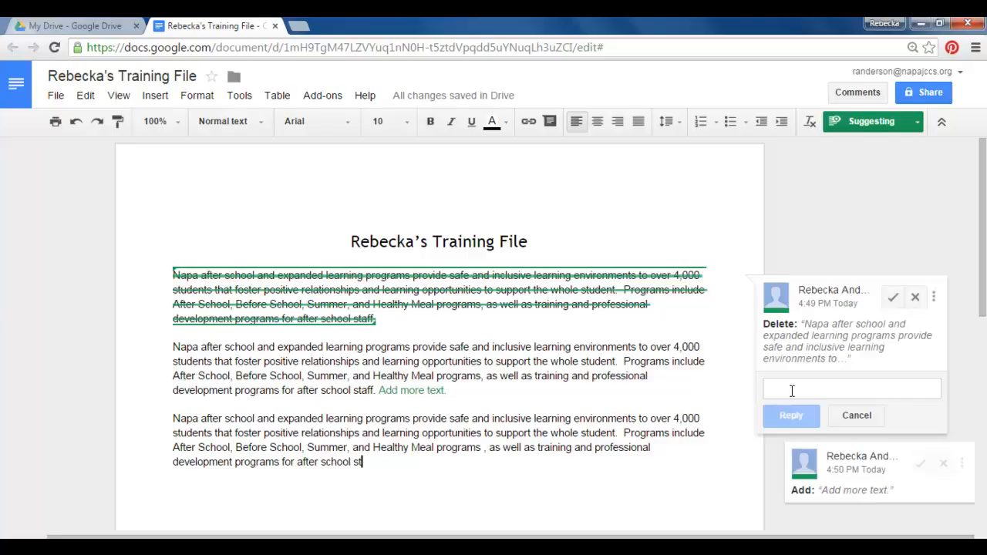
{"action": "type", "text": "Not needed at all."}
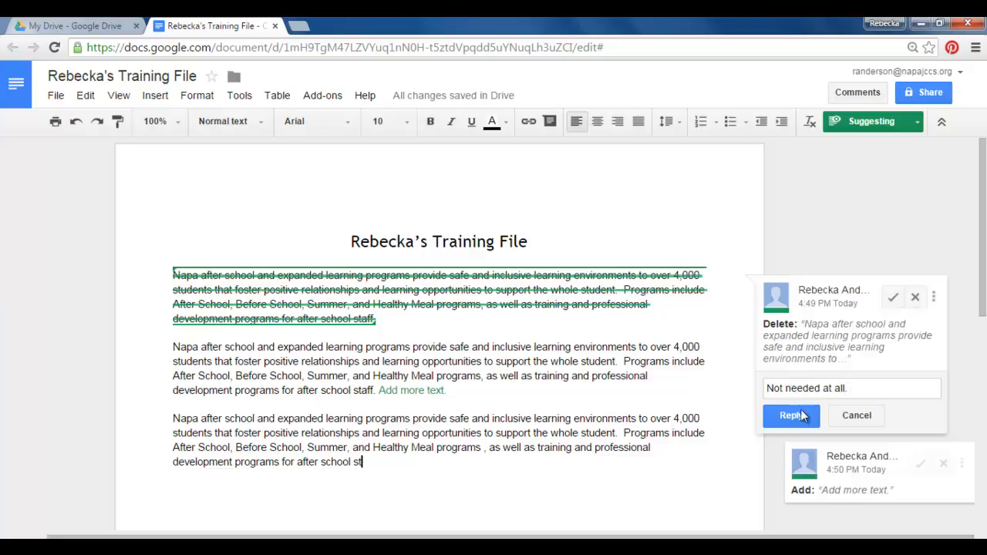
{"action": "left_click", "coordinate": [790, 415]}
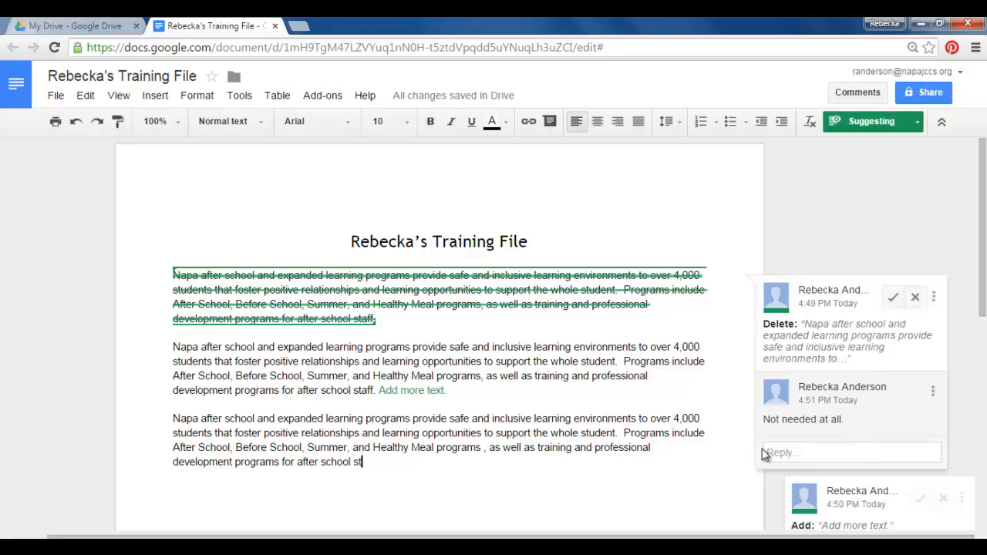
{"action": "left_click", "coordinate": [712, 267]}
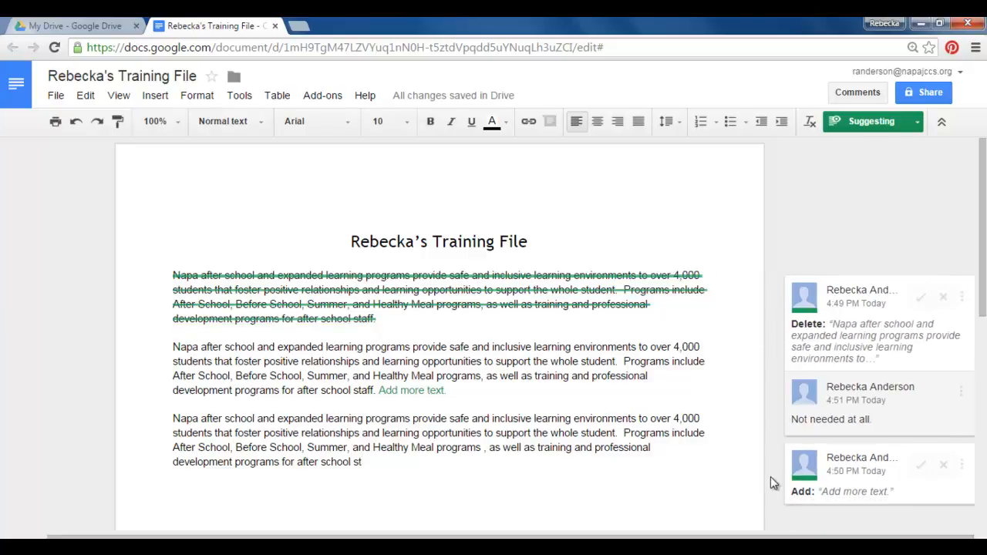
Edit the reply on the deletion suggestion to read "Not needed at all!" and save it
{"action": "left_click", "coordinate": [961, 393]}
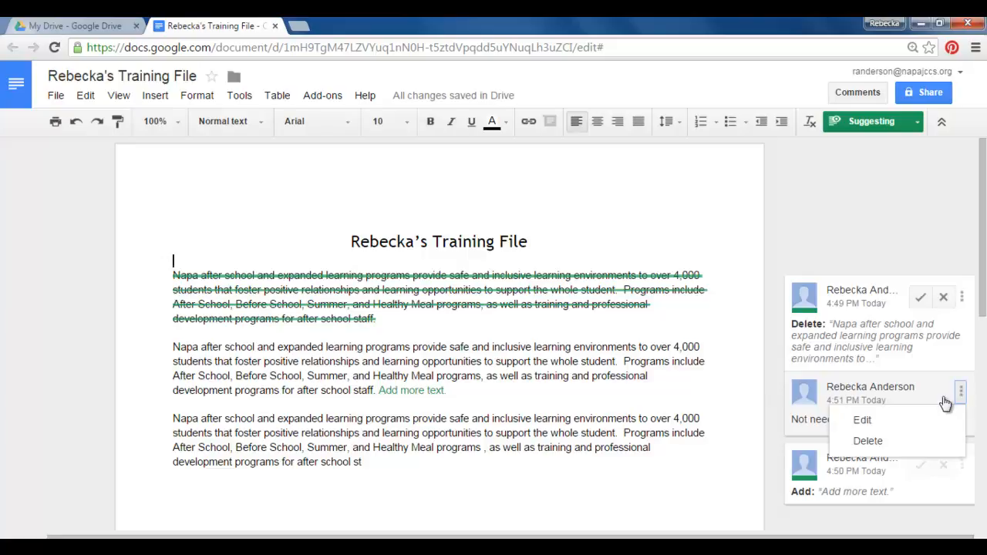
{"action": "left_click", "coordinate": [885, 425]}
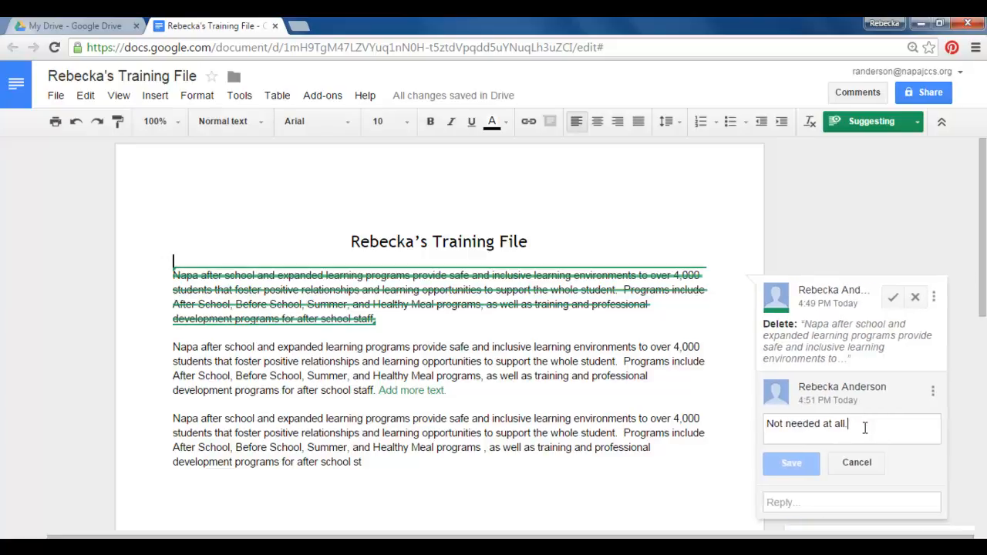
{"action": "key", "text": "BackSpace"}
{"action": "type", "text": "!"}
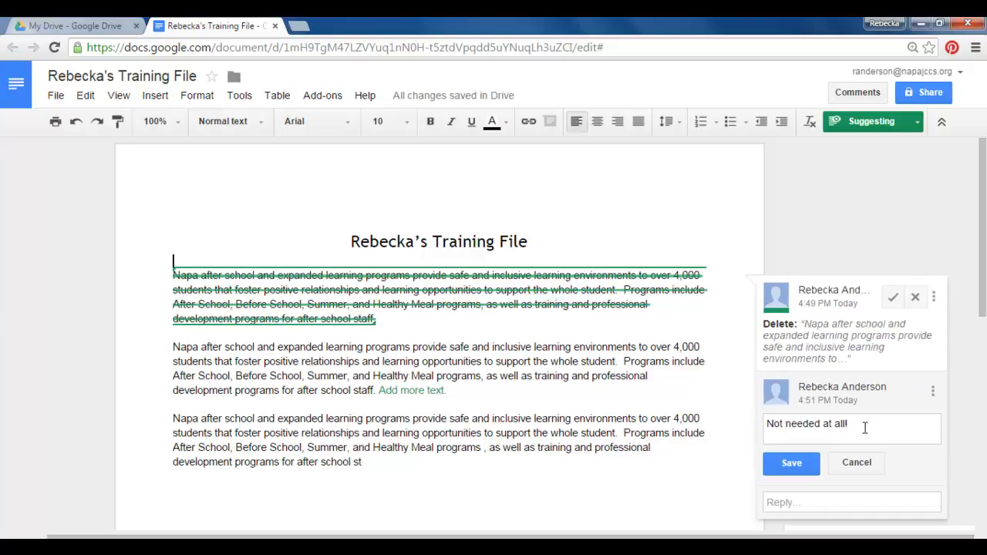
{"action": "left_click", "coordinate": [795, 464]}
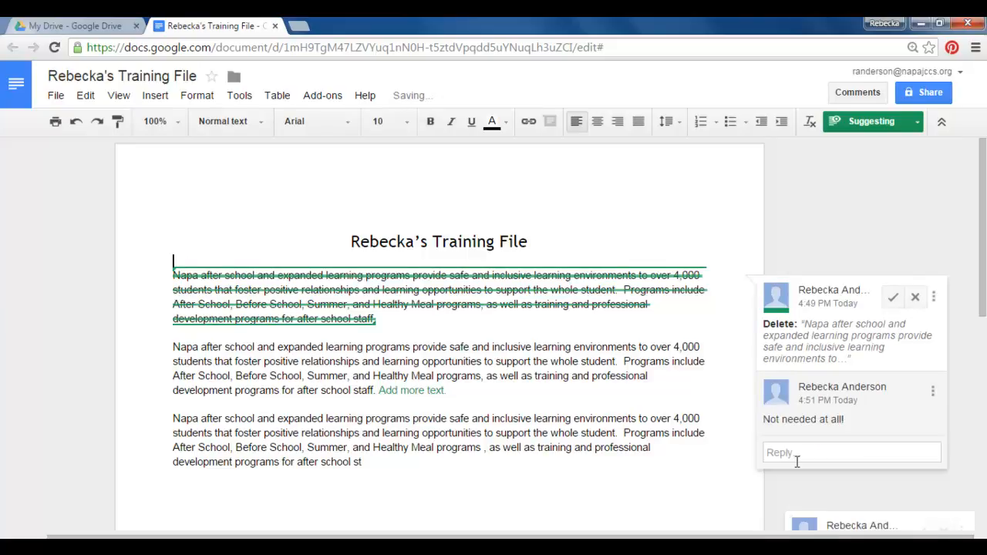
Delete the reply from the deletion suggestion
{"action": "left_click", "coordinate": [933, 391]}
{"action": "left_click", "coordinate": [849, 446]}
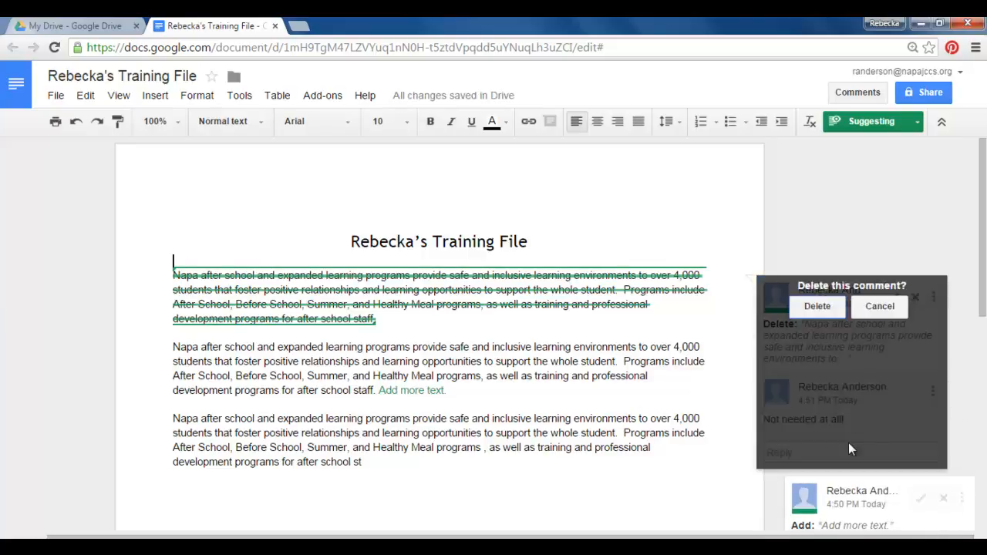
{"action": "left_click", "coordinate": [817, 308]}
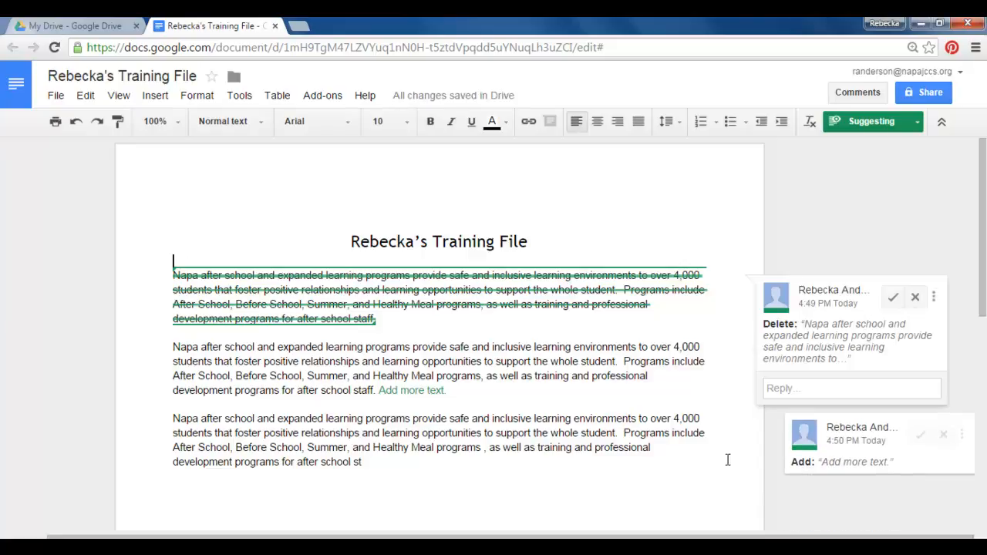
Accept the suggestion that adds "Add more text." to the second paragraph
{"action": "left_click", "coordinate": [756, 488]}
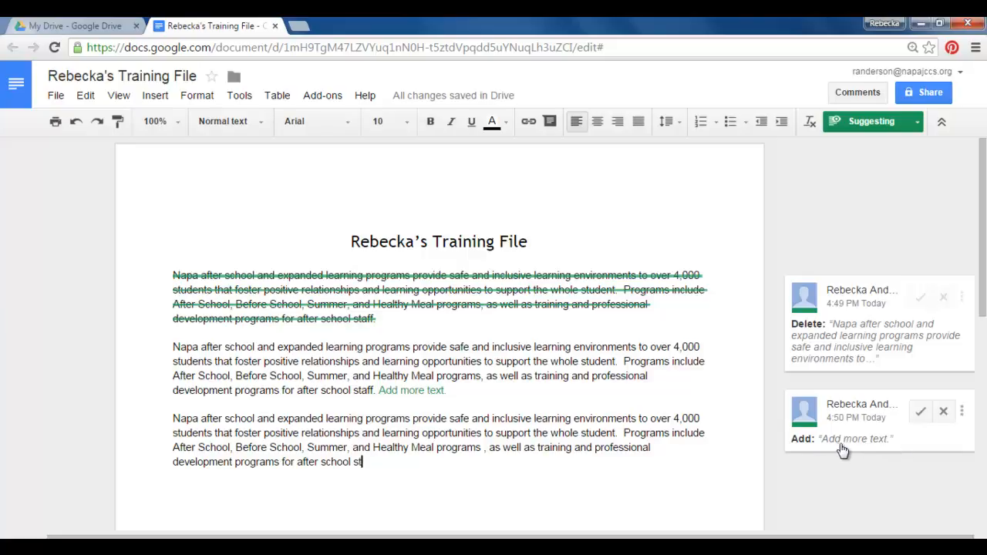
{"action": "left_click", "coordinate": [921, 414]}
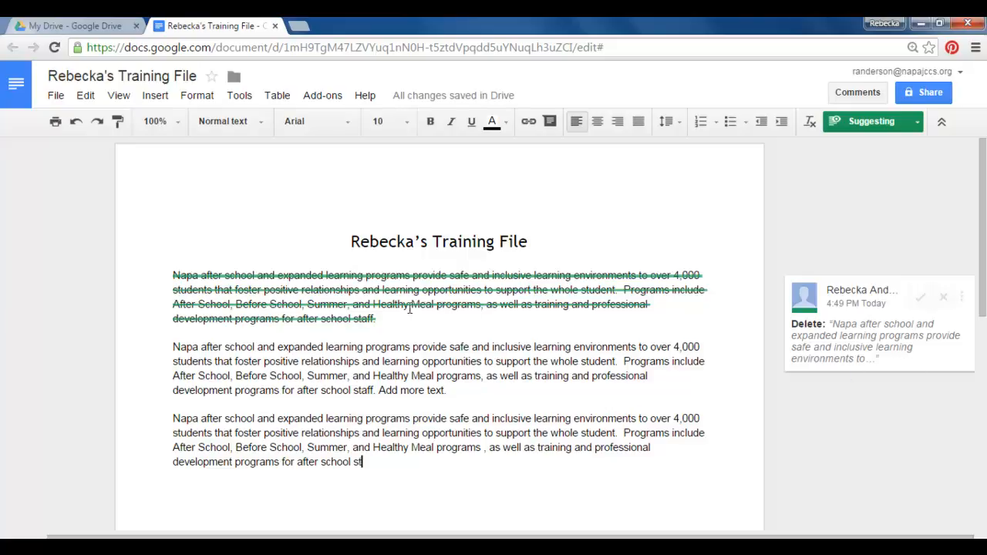
Accept the suggested deletion of the first paragraph, and undo that acceptance
{"action": "left_click", "coordinate": [922, 300]}
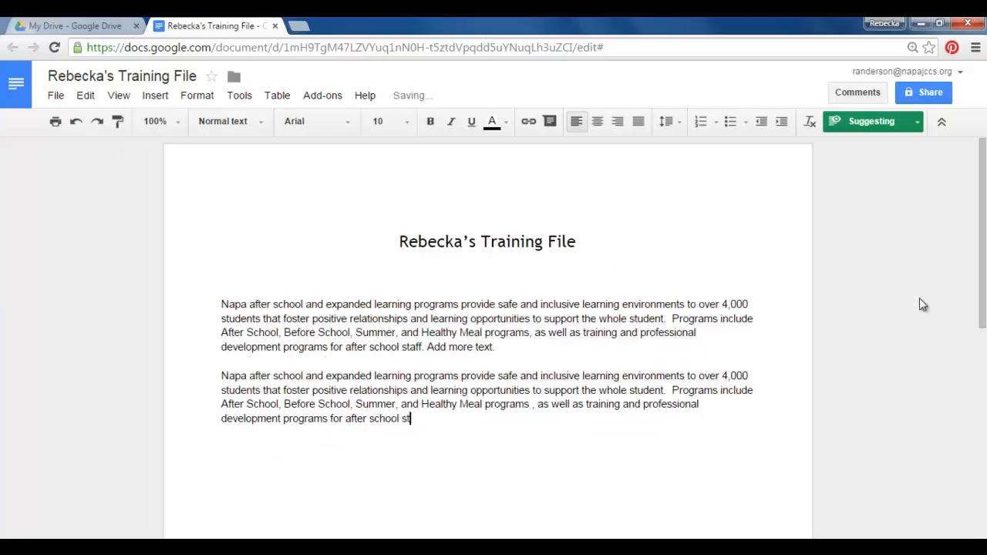
{"action": "left_click", "coordinate": [568, 366]}
{"action": "key", "text": "ctrl+z"}
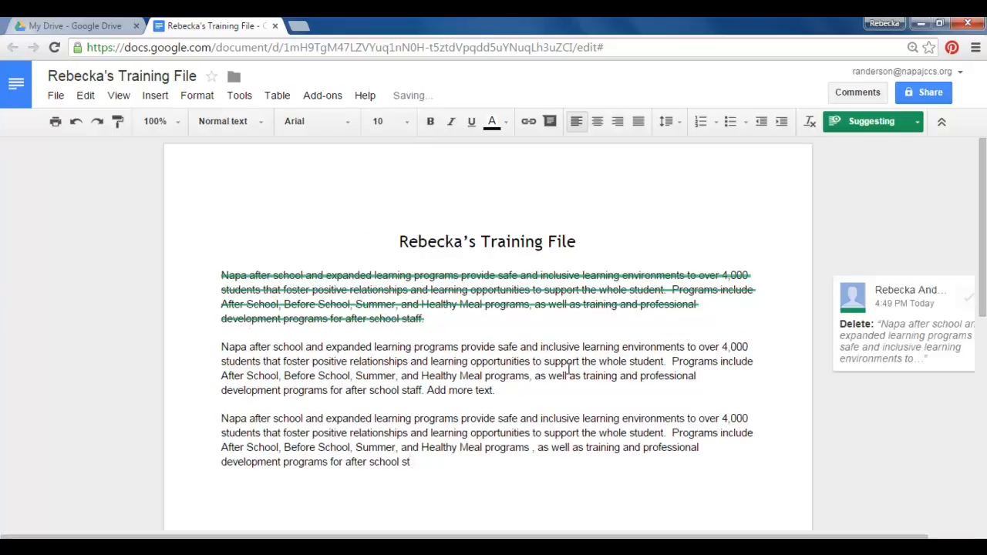
{"action": "left_click_drag", "start_coordinate": [827, 536], "coordinate": [893, 536]}
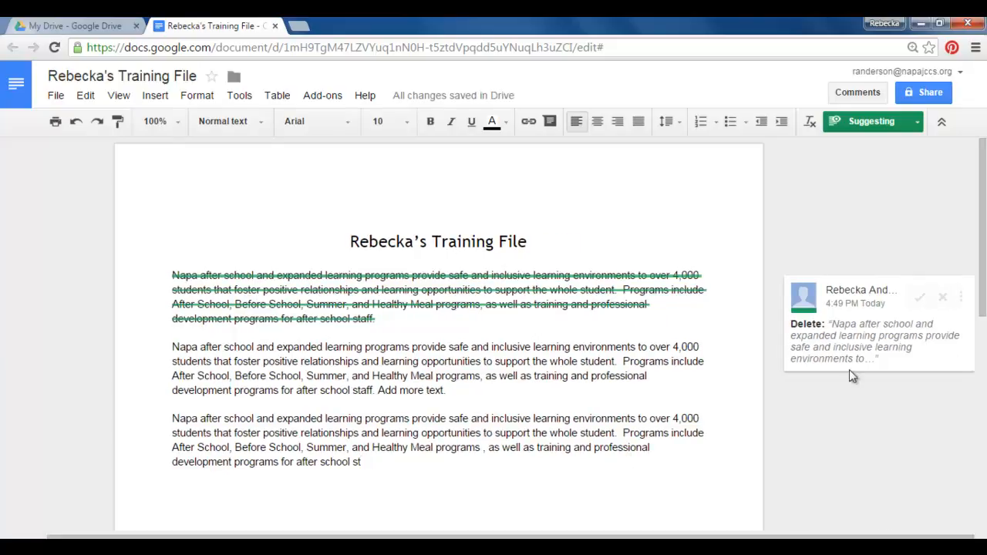
Reject the suggested deletion of the first paragraph
{"action": "left_click", "coordinate": [943, 297]}
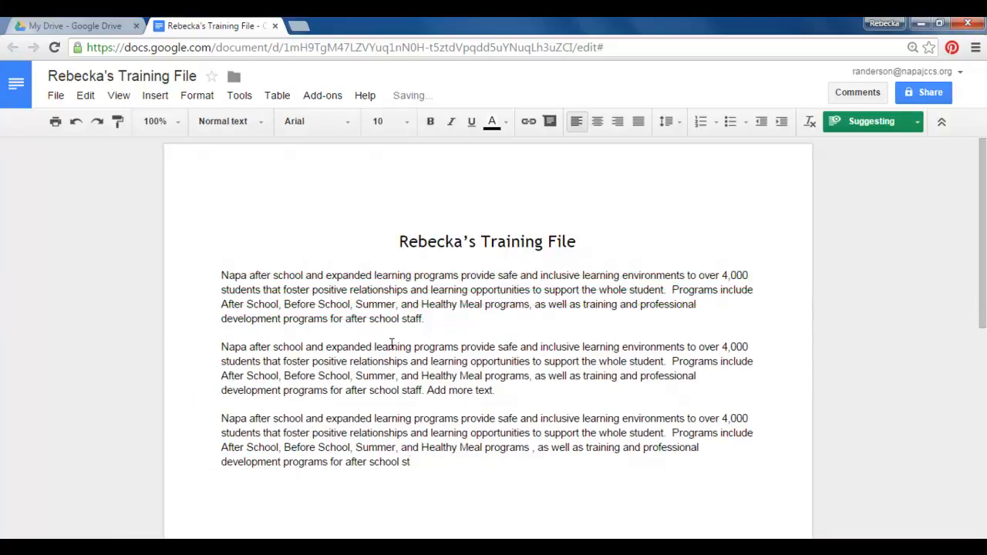
Suggest inserting a run of "j" characters before "School" in the third line of the second paragraph
{"action": "left_click", "coordinate": [322, 374]}
{"action": "type", "text": "jjjjjjjjjjjjjjjjjjjj"}
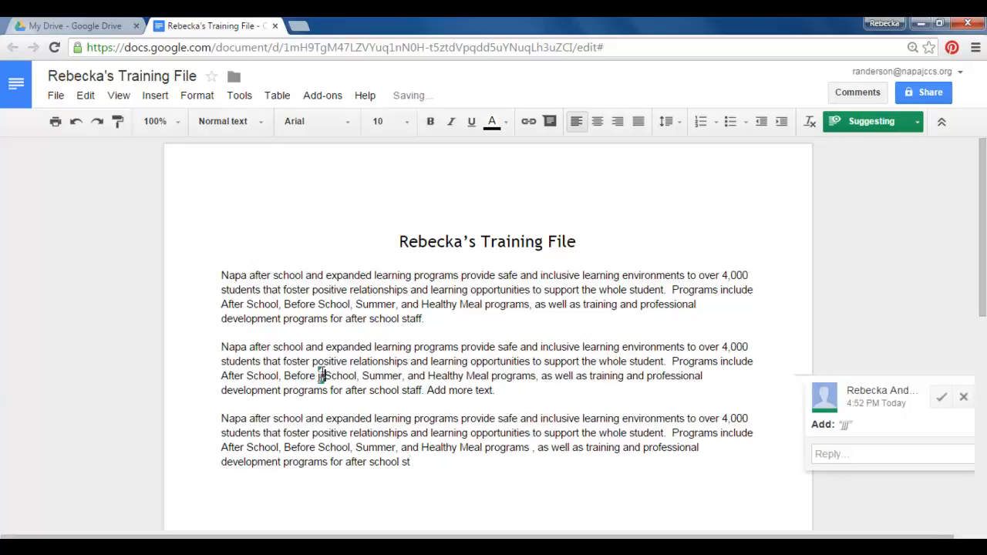
{"action": "type", "text": "jjjjjjjjjjjj"}
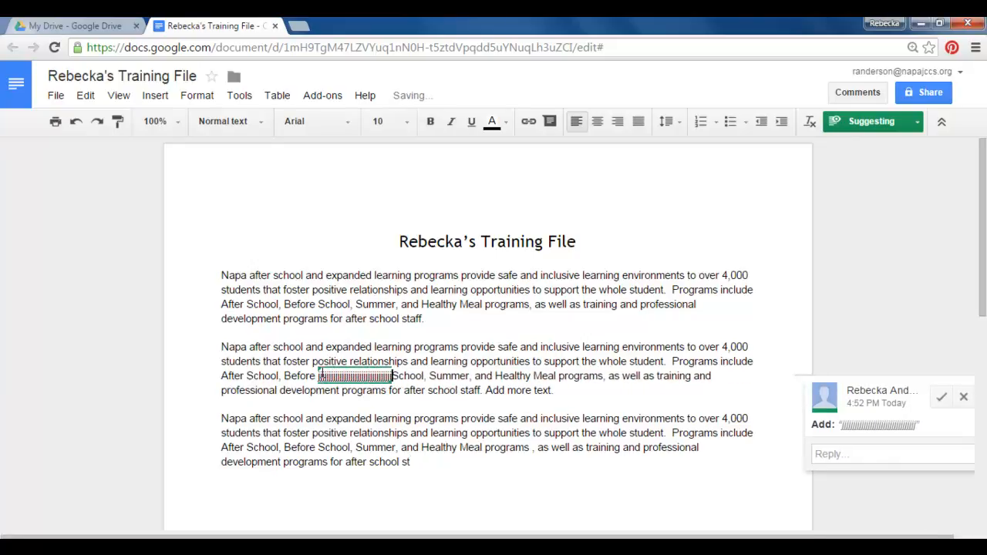
{"action": "key", "text": "Right"}
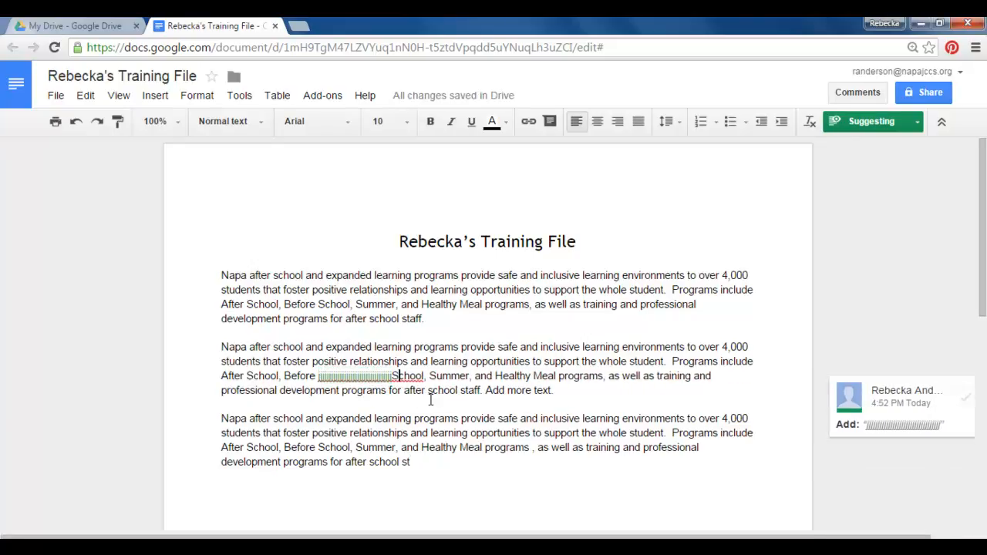
{"action": "left_click", "coordinate": [479, 418]}
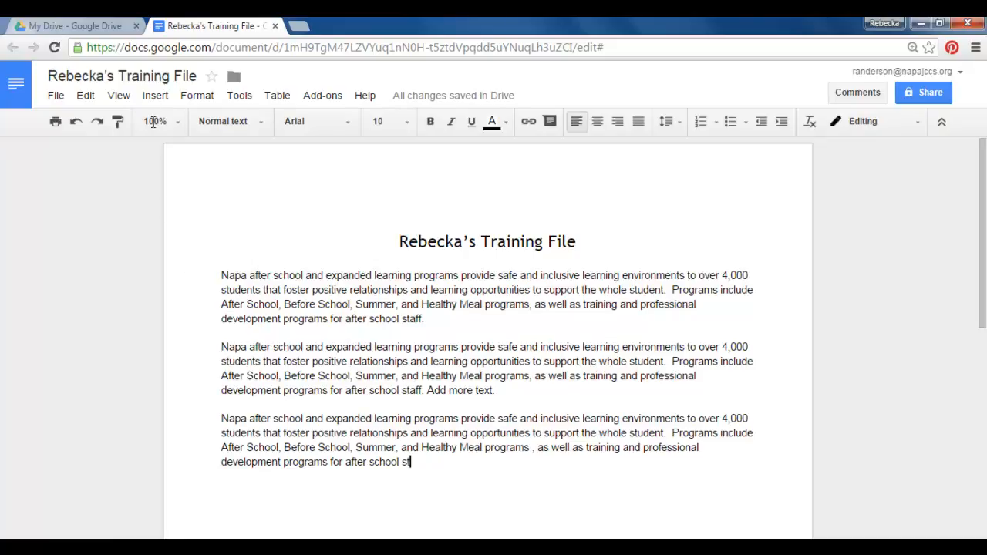
Add the comment "Interesting comments." to the "st" at the end of the third paragraph
{"action": "left_click", "coordinate": [153, 96]}
{"action": "left_click", "coordinate": [190, 238]}
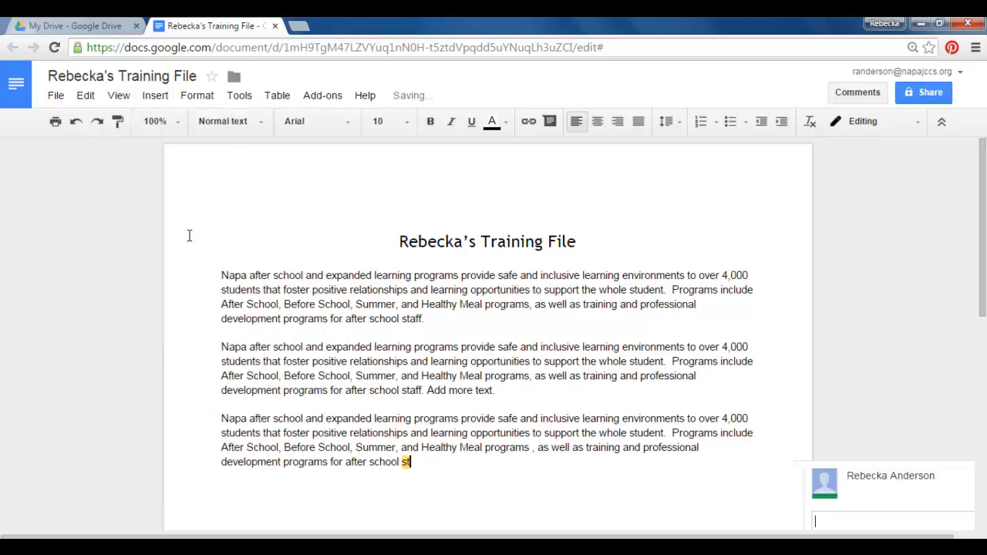
{"action": "scroll", "coordinate": [946, 467], "scroll_direction": "down", "scroll_amount": 2}
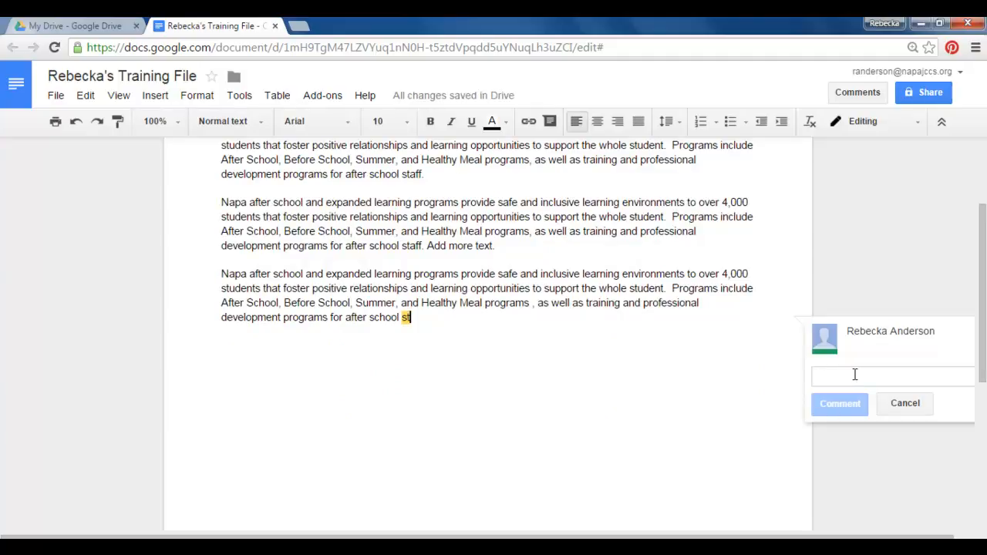
{"action": "type", "text": "Interesting"}
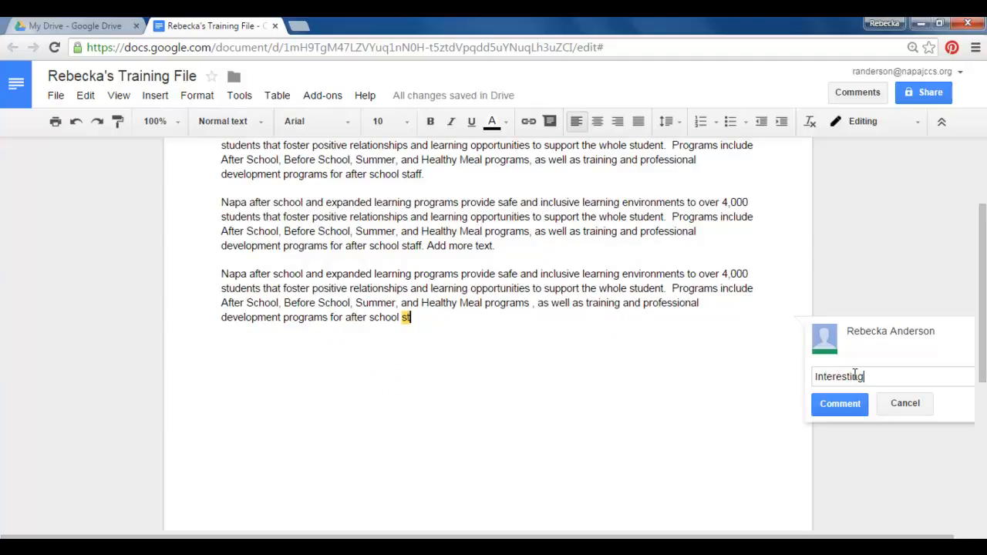
{"action": "type", "text": " commnet"}
{"action": "key", "text": "BackSpace"}
{"action": "key", "text": "BackSpace"}
{"action": "key", "text": "BackSpace"}
{"action": "type", "text": "ents"}
{"action": "left_click", "coordinate": [837, 404]}
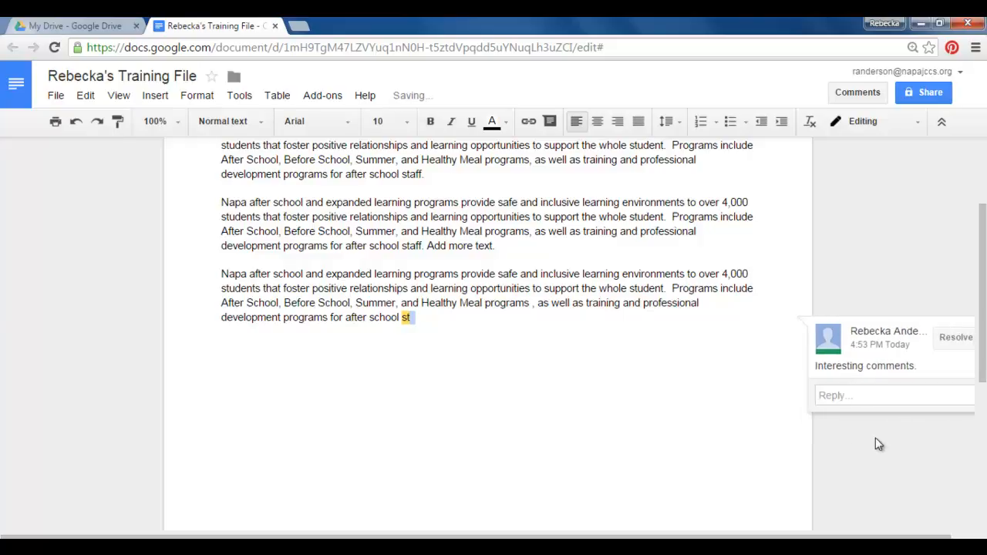
{"action": "scroll", "coordinate": [861, 443], "scroll_direction": "up", "scroll_amount": 2}
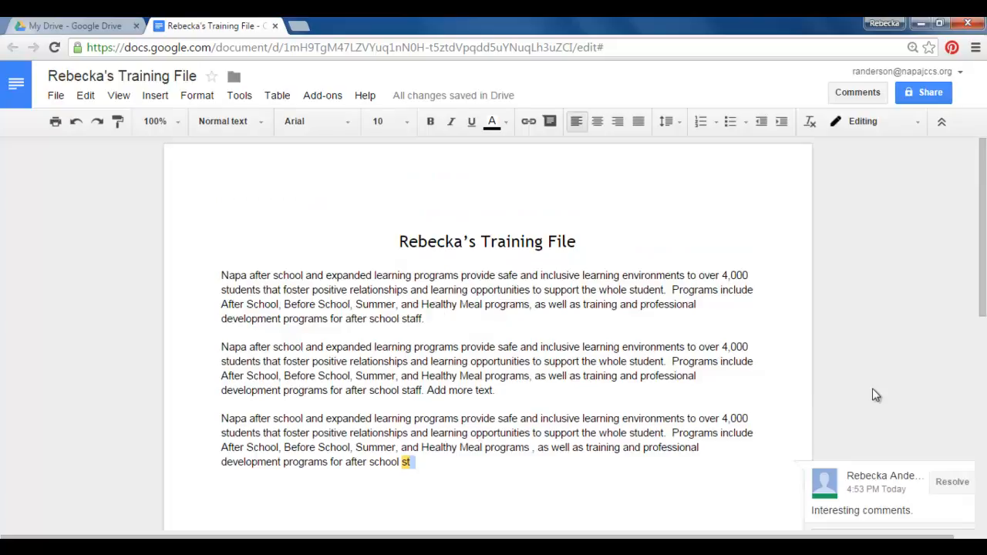
{"action": "scroll", "coordinate": [872, 388], "scroll_direction": "down", "scroll_amount": 2}
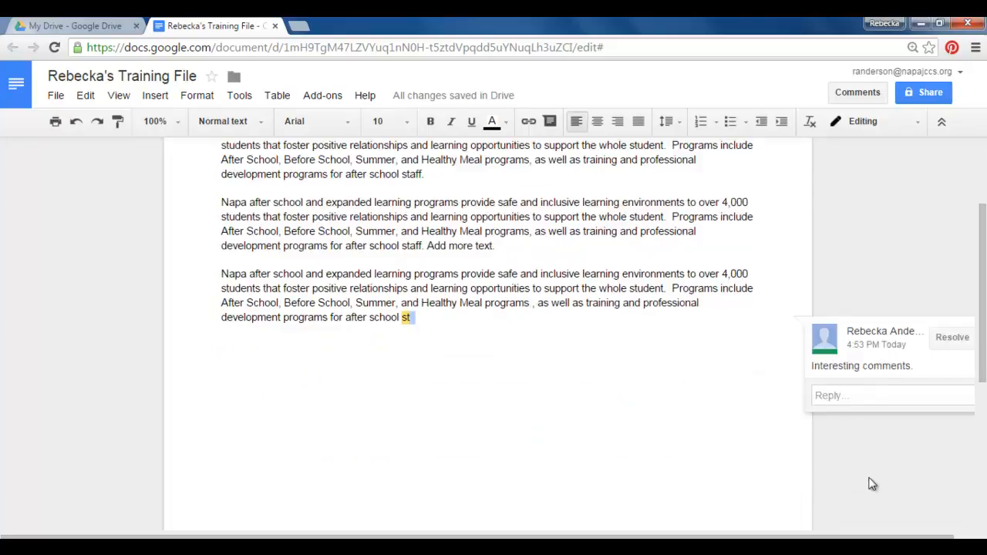
{"action": "left_click", "coordinate": [885, 216]}
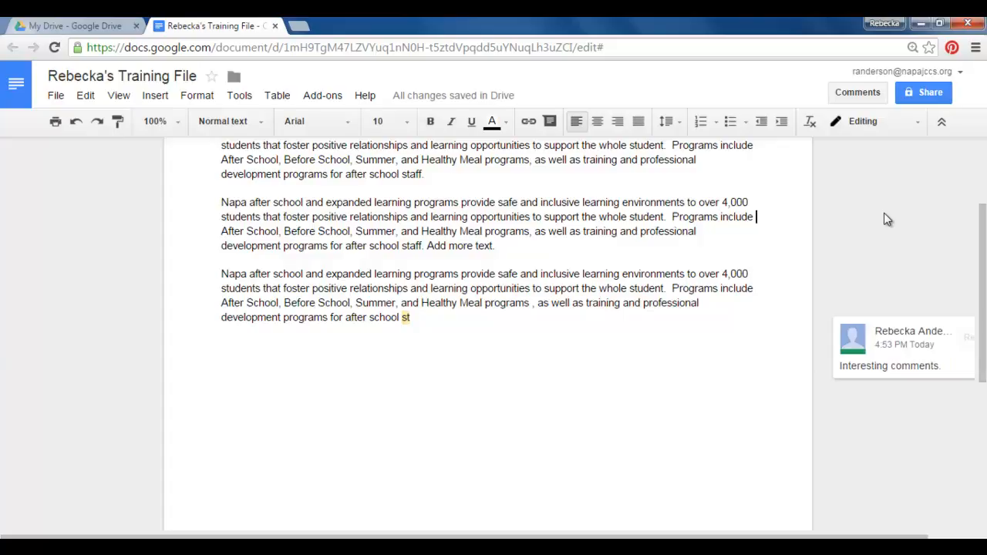
Switch the document to Suggesting mode and suggest deleting the whole second paragraph, including the blank line above it
{"action": "left_click", "coordinate": [919, 126]}
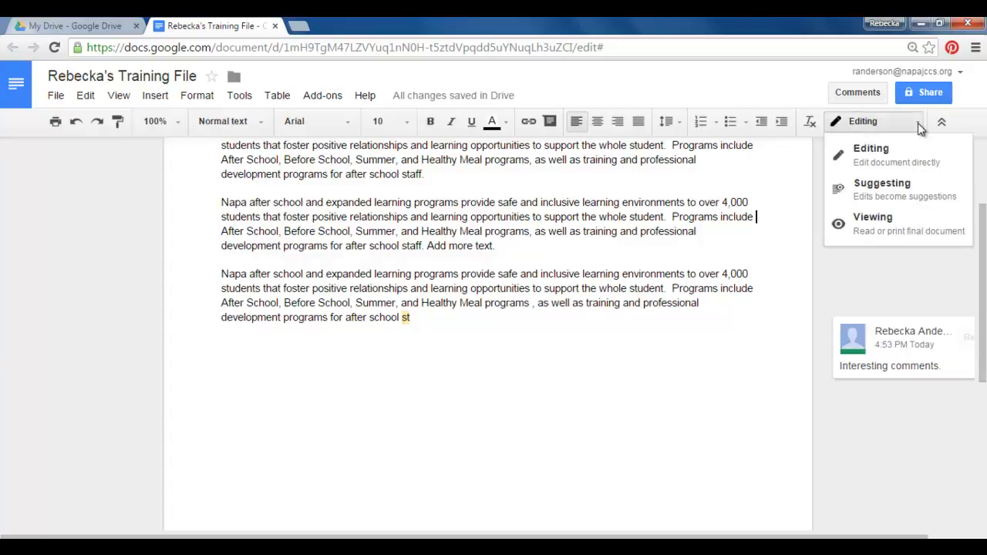
{"action": "left_click", "coordinate": [908, 184]}
{"action": "left_click_drag", "start_coordinate": [551, 260], "coordinate": [207, 192]}
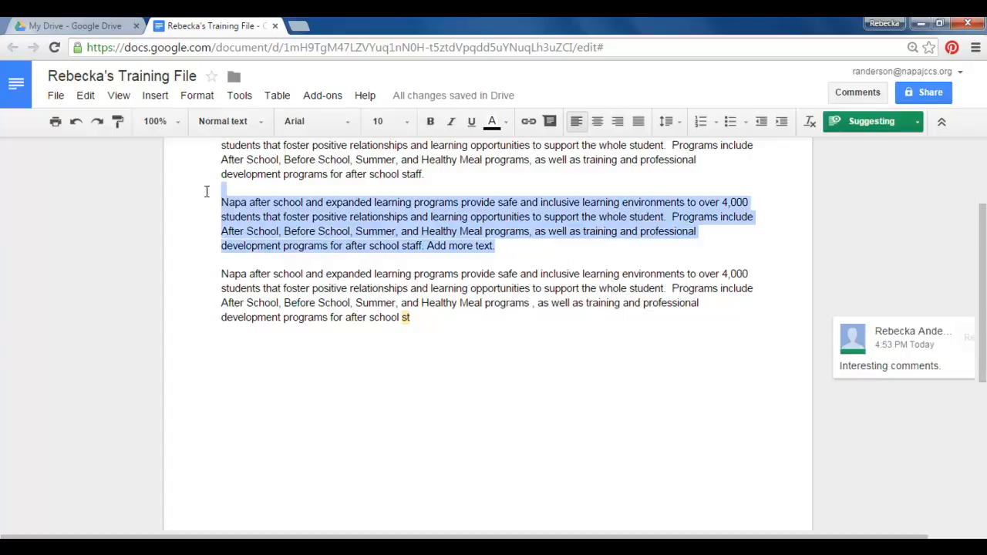
{"action": "key", "text": "BackSpace"}
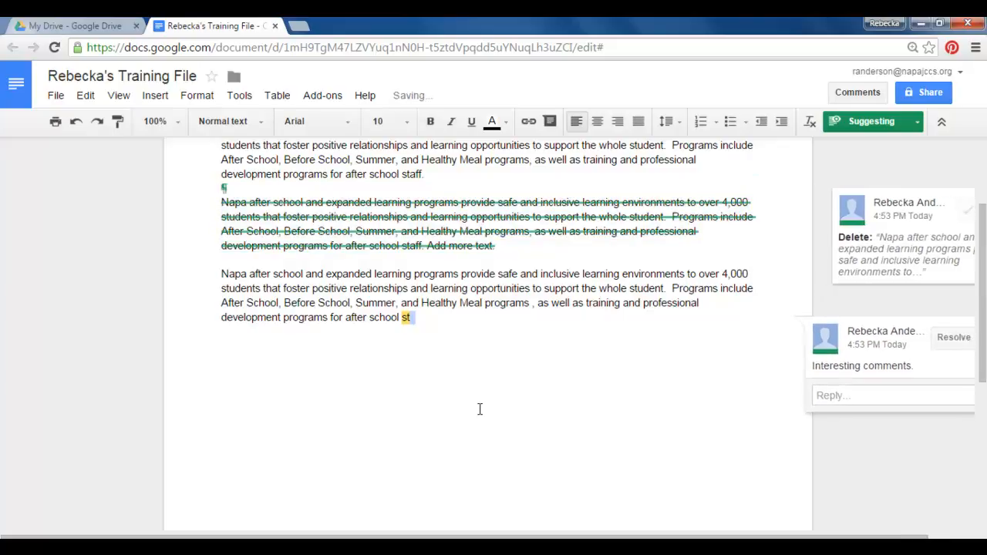
{"action": "scroll", "coordinate": [478, 407], "scroll_direction": "up", "scroll_amount": 2}
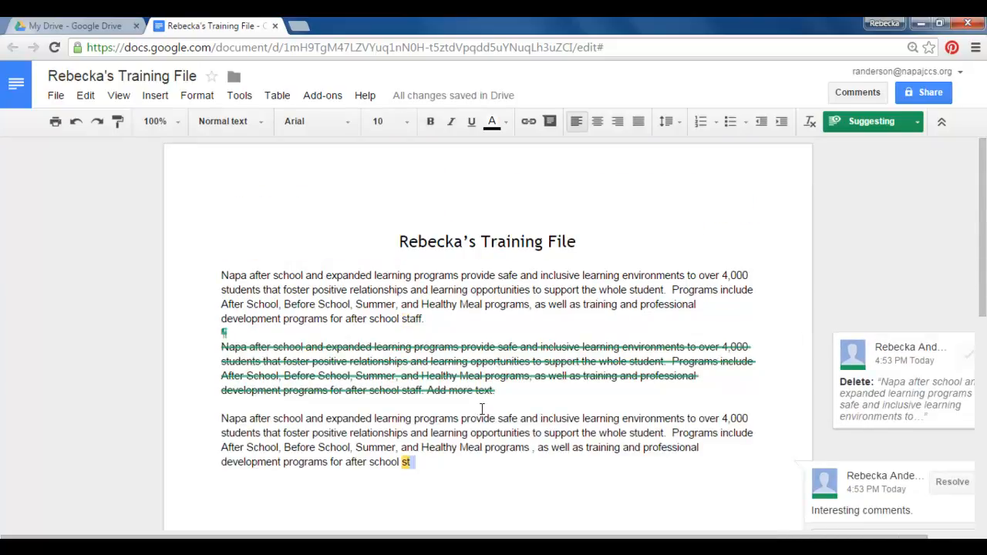
{"action": "scroll", "coordinate": [487, 403], "scroll_direction": "down", "scroll_amount": 2}
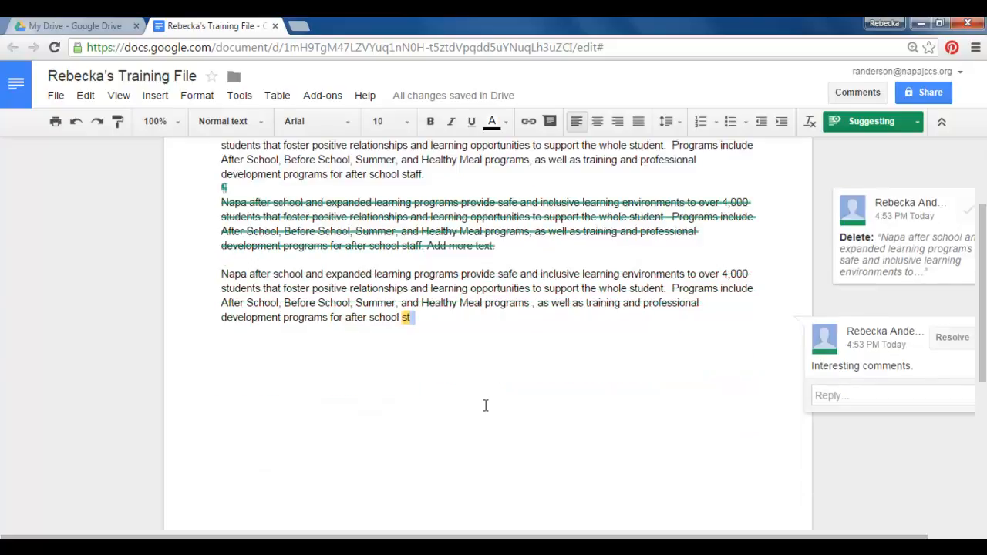